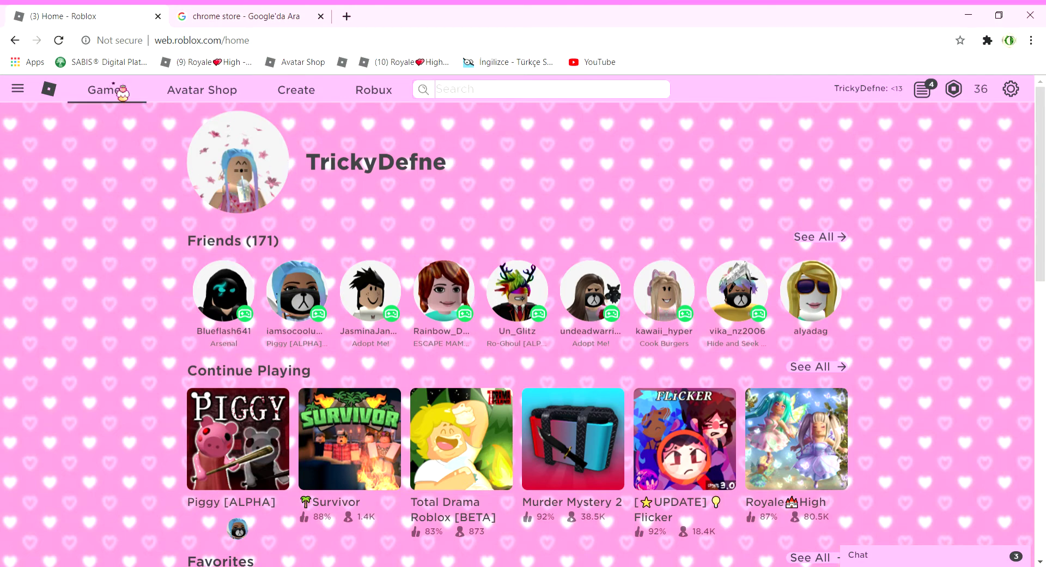
Browse the Roblox avatar shop catalog and games page, then return to the Roblox home page.
{"action": "left_click", "coordinate": [191, 93]}
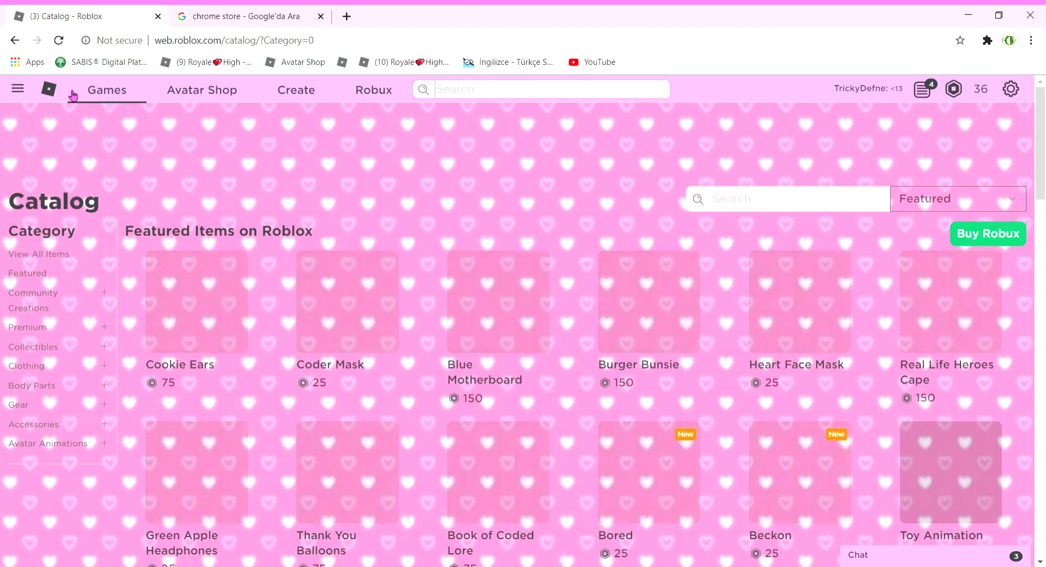
{"action": "left_click", "coordinate": [19, 89]}
{"action": "left_click", "coordinate": [102, 93]}
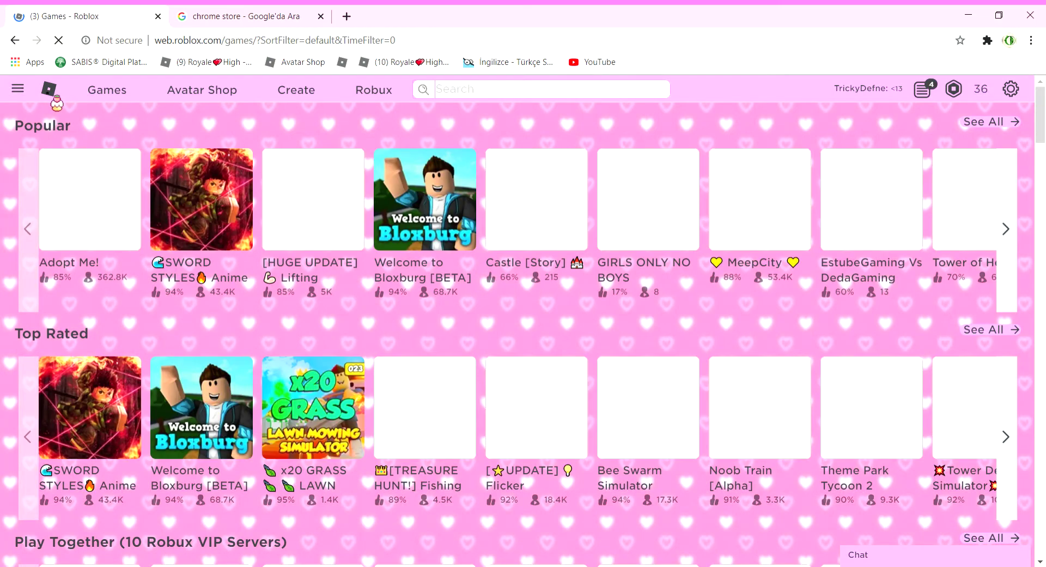
{"action": "left_click", "coordinate": [48, 90]}
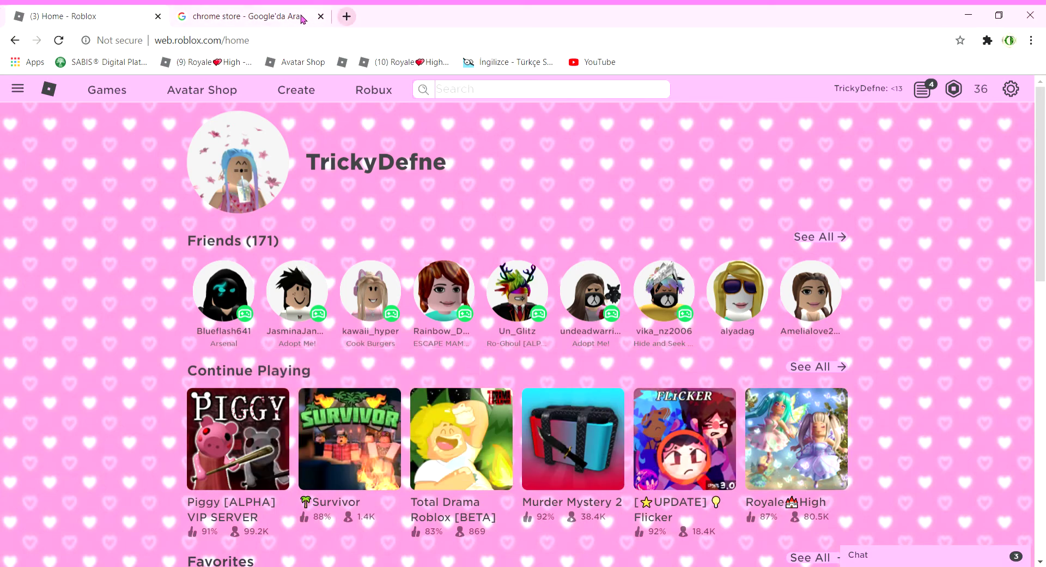
Return to the Google 'chrome store' results, discarding an extra new tab with 'chrome store' typed.
{"action": "left_click", "coordinate": [261, 20]}
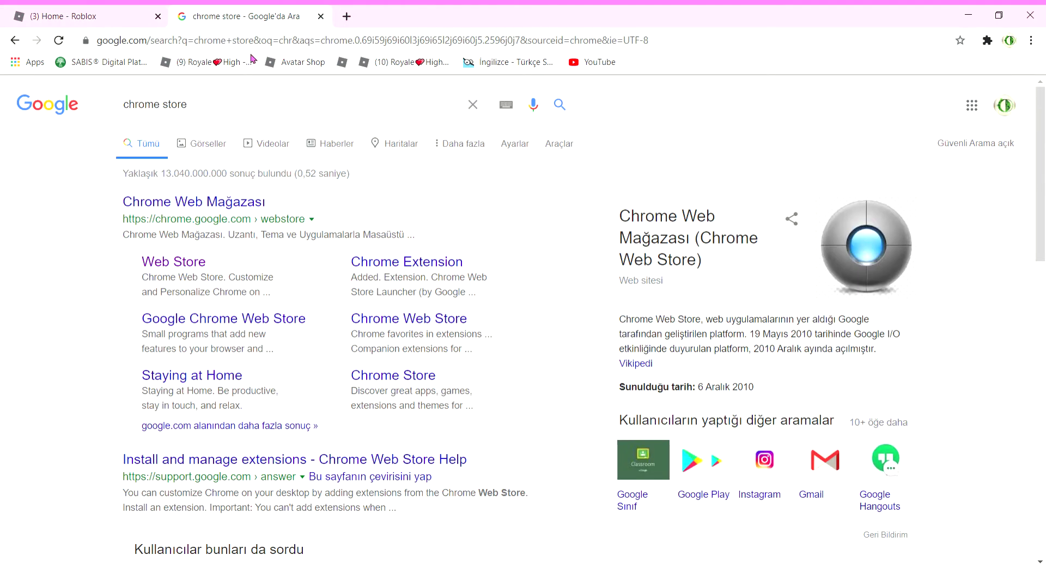
{"action": "left_click", "coordinate": [347, 17]}
{"action": "type", "text": "chro"}
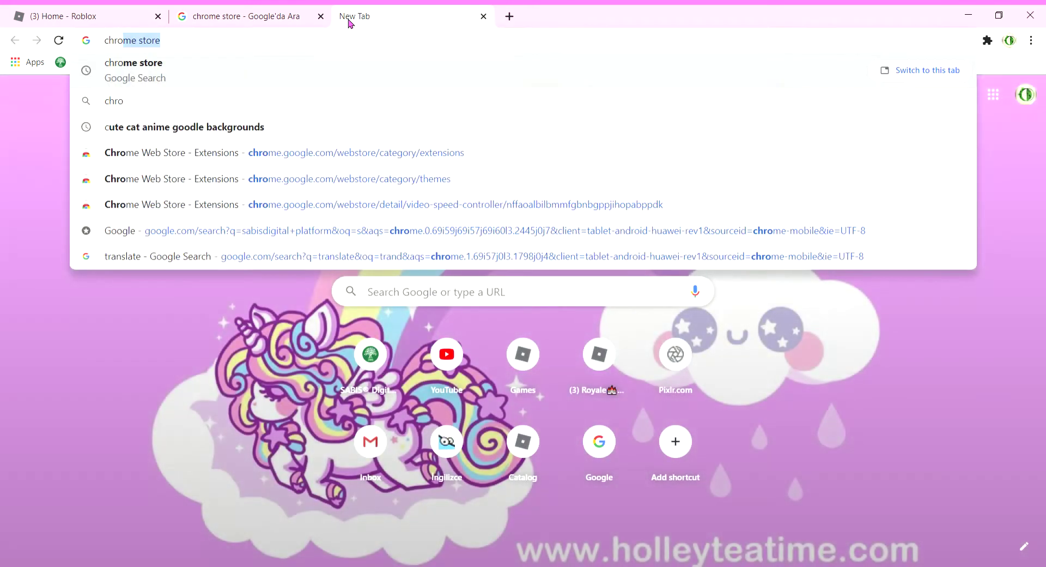
{"action": "type", "text": "me st"}
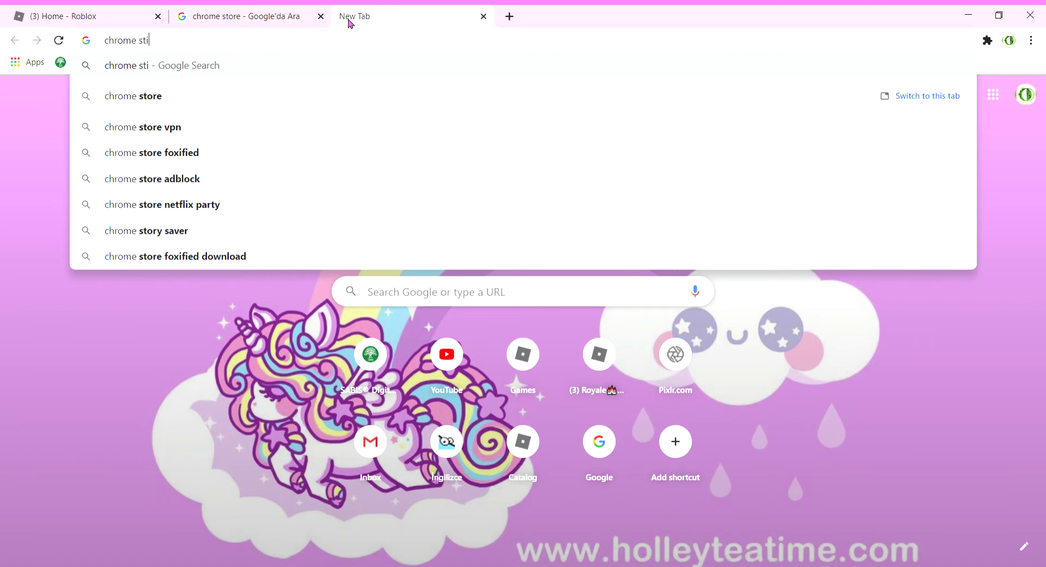
{"action": "type", "text": "ore"}
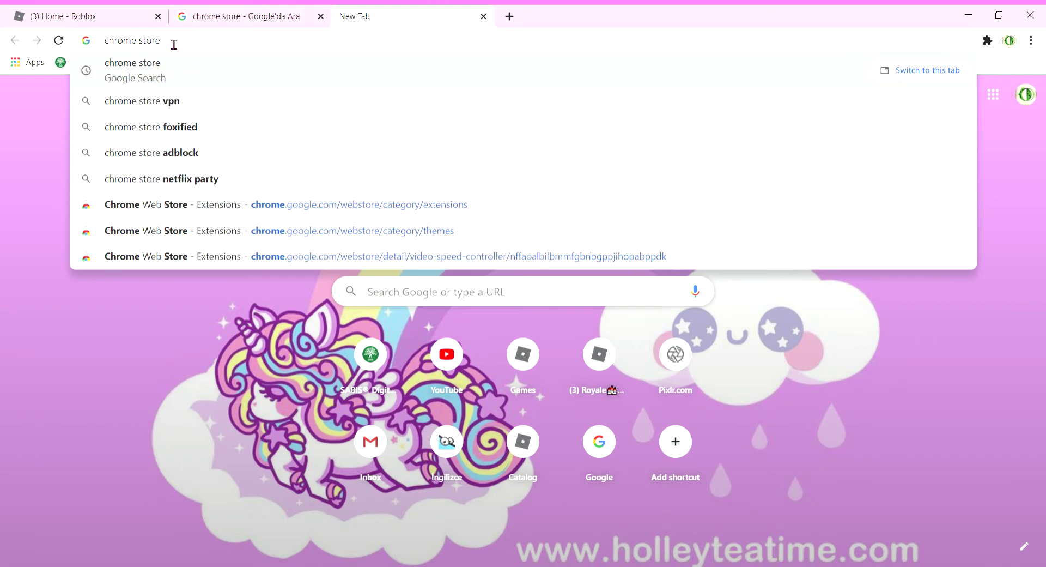
{"action": "left_click_drag", "start_coordinate": [174, 44], "coordinate": [116, 45]}
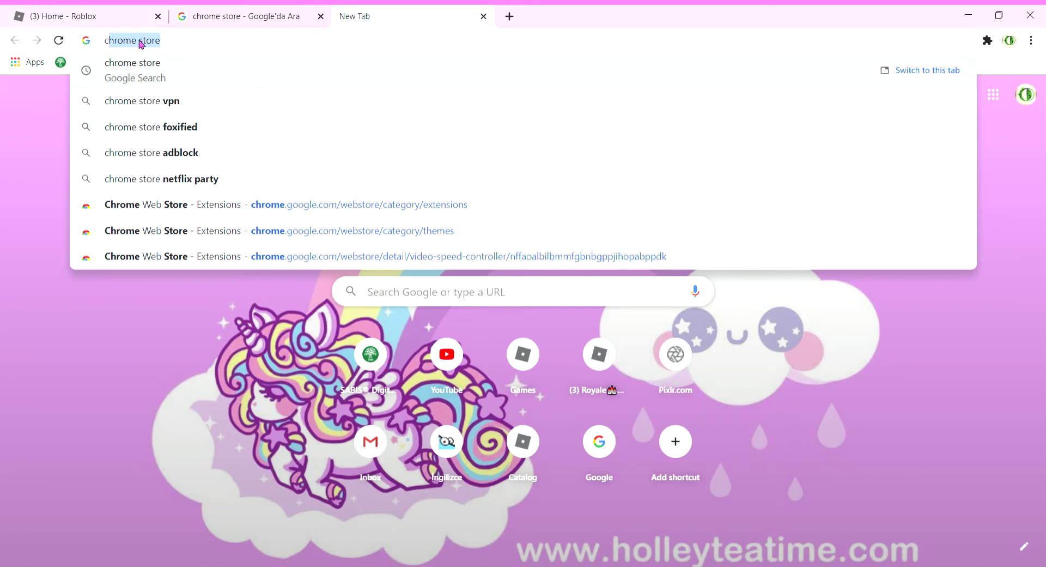
{"action": "key", "text": "BackSpace"}
{"action": "left_click", "coordinate": [484, 16]}
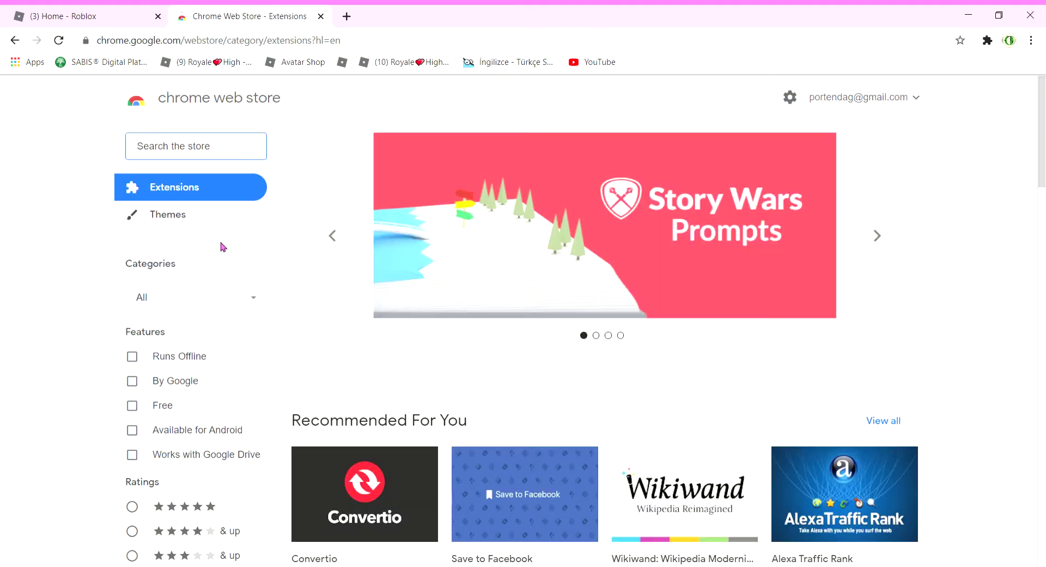
Search the Chrome Web Store for 'stylish' by typing 'sty' and picking the suggestion.
{"action": "left_click", "coordinate": [132, 140]}
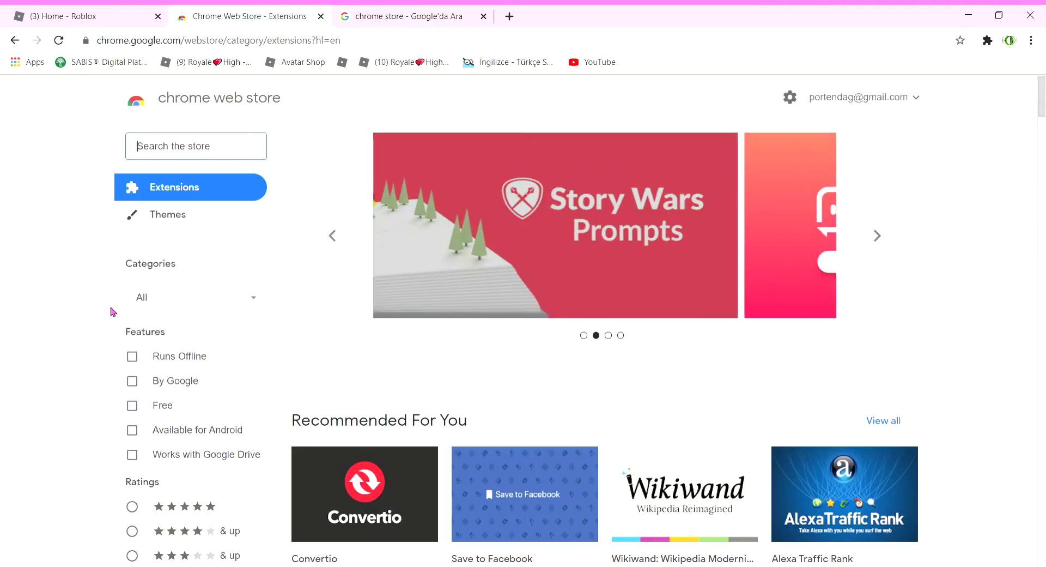
{"action": "left_click", "coordinate": [285, 19]}
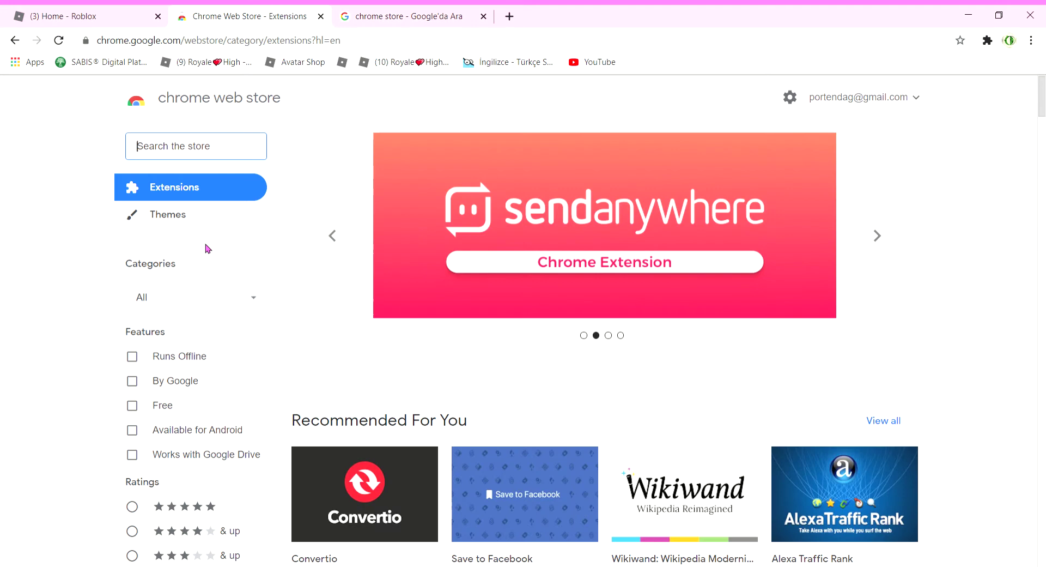
{"action": "left_click", "coordinate": [205, 155]}
{"action": "type", "text": "st"}
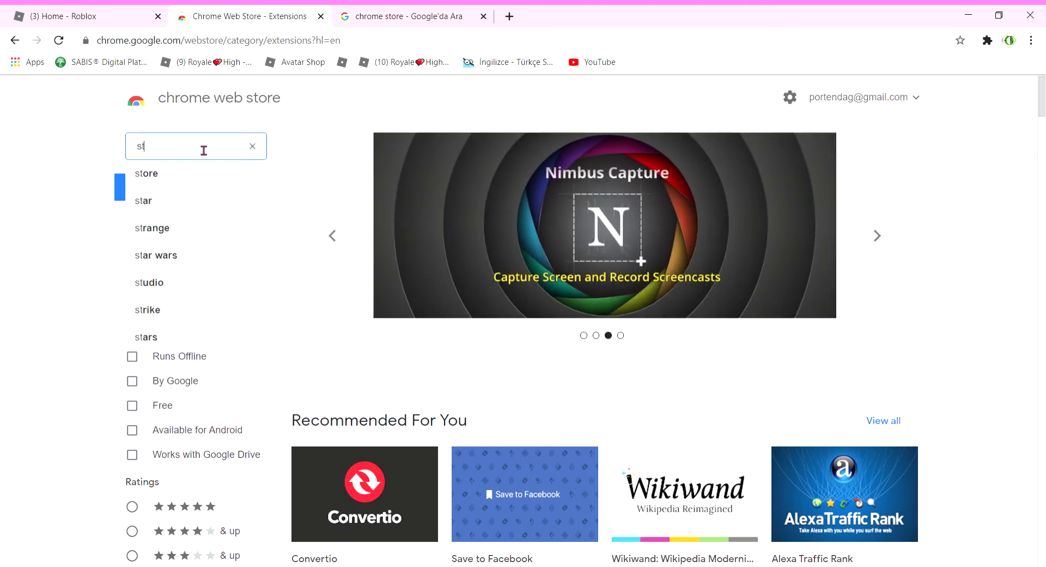
{"action": "type", "text": "yl"}
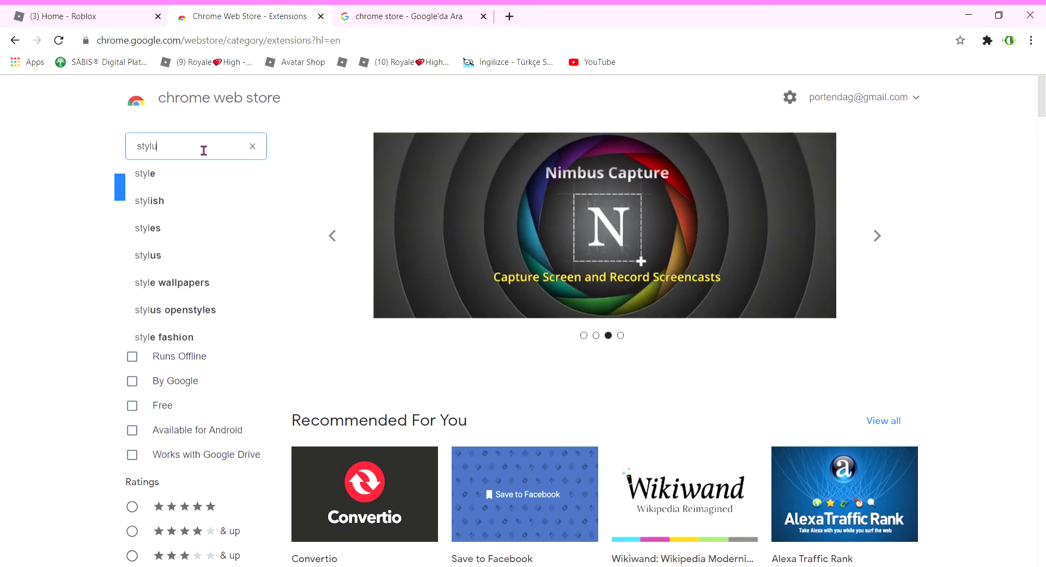
{"action": "left_click", "coordinate": [178, 195]}
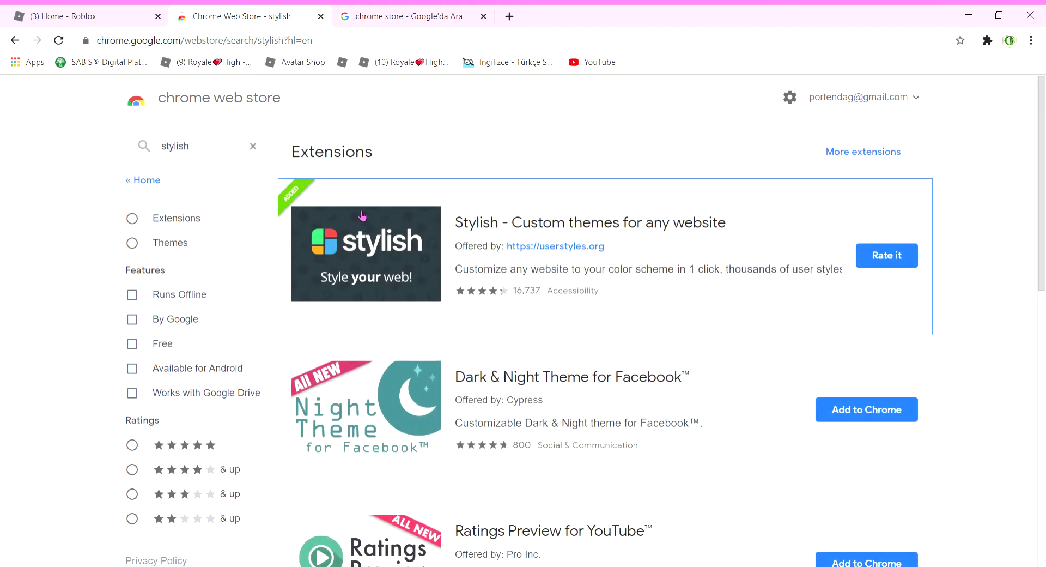
Remove the installed Stylish extension from Chrome and close its userstyles.org farewell tab.
{"action": "left_click", "coordinate": [365, 226]}
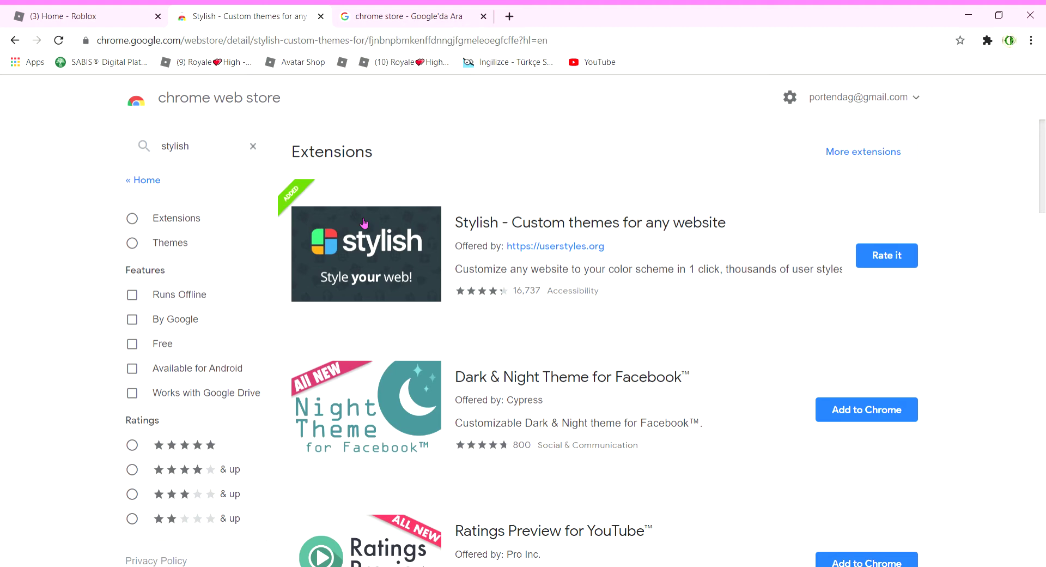
{"action": "scroll", "coordinate": [682, 366], "scroll_direction": "down", "scroll_amount": 6}
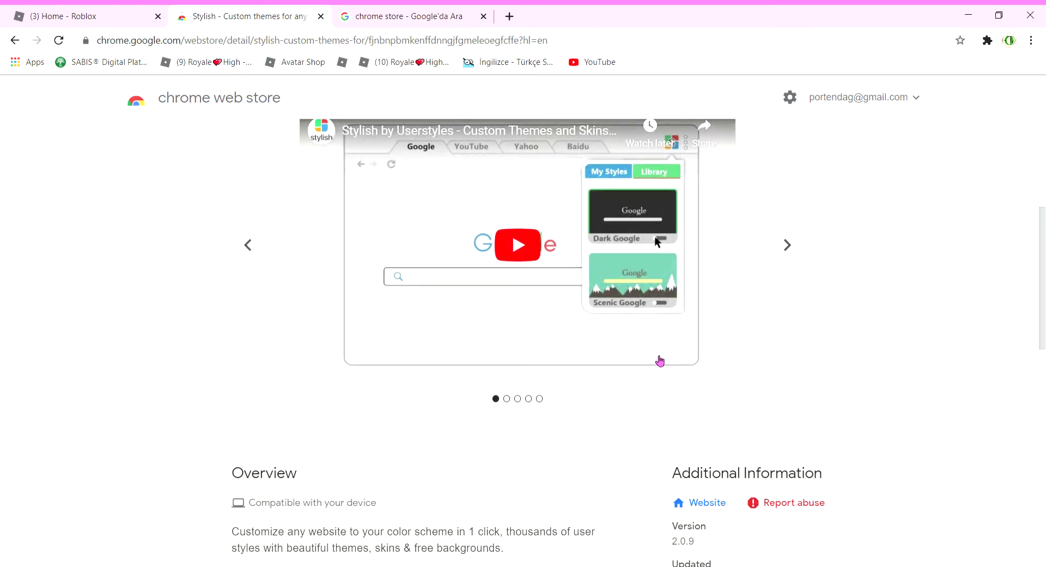
{"action": "scroll", "coordinate": [709, 359], "scroll_direction": "up", "scroll_amount": 6}
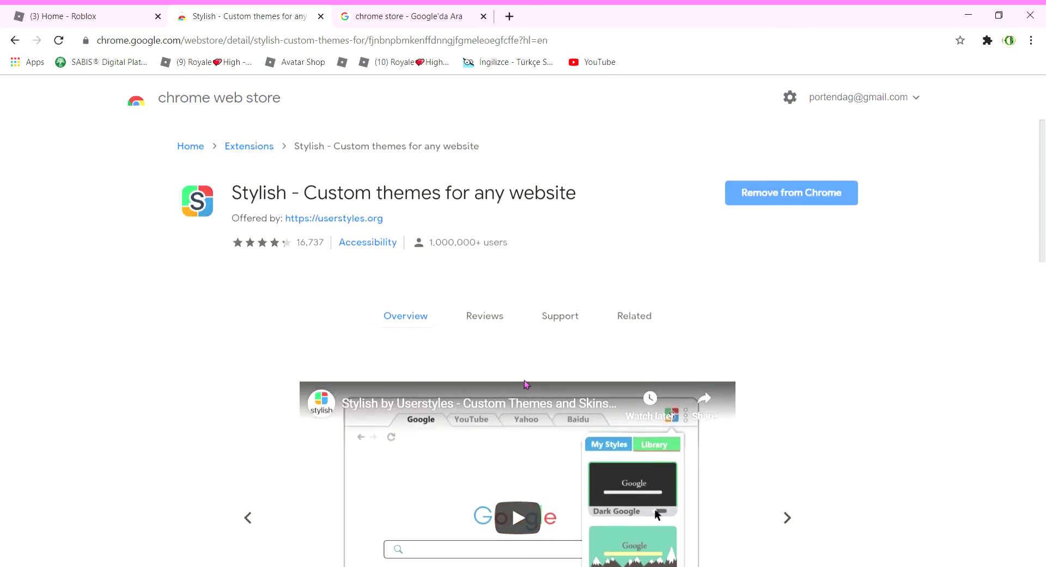
{"action": "left_click", "coordinate": [760, 195]}
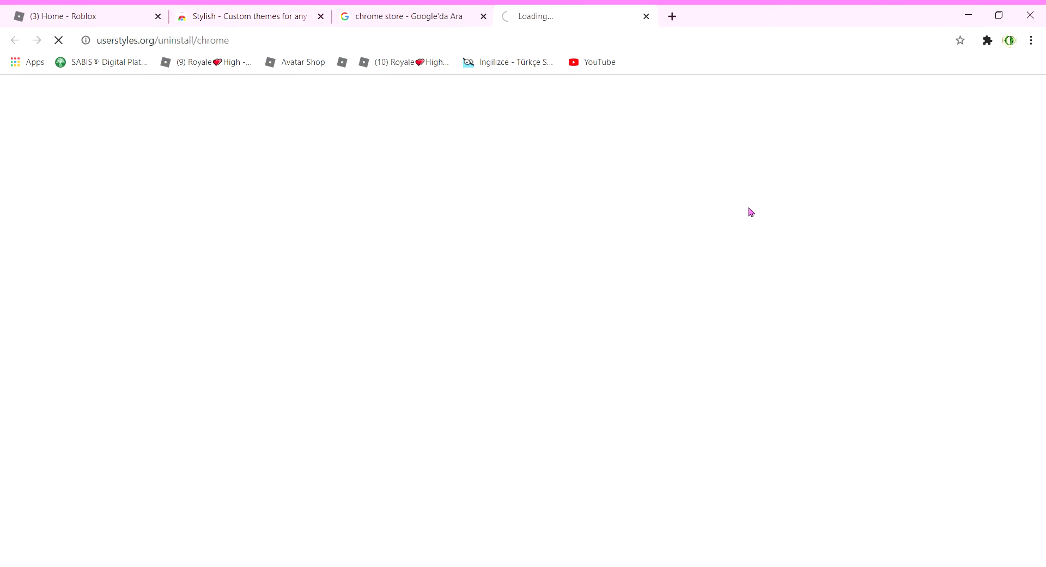
{"action": "left_click", "coordinate": [646, 16]}
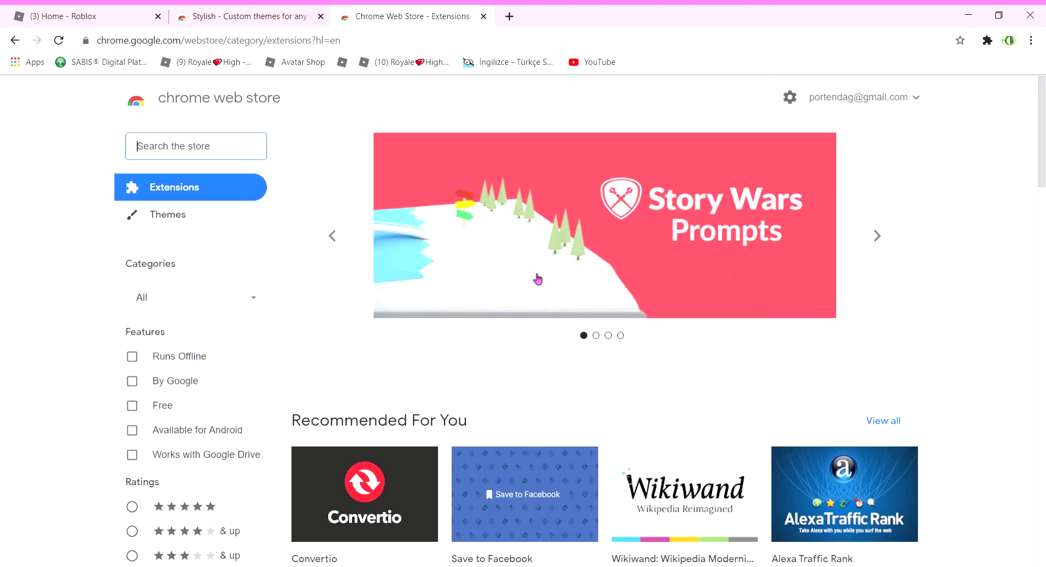
Search the store for 'sty' and open the Stylish extension's details page.
{"action": "type", "text": "sty"}
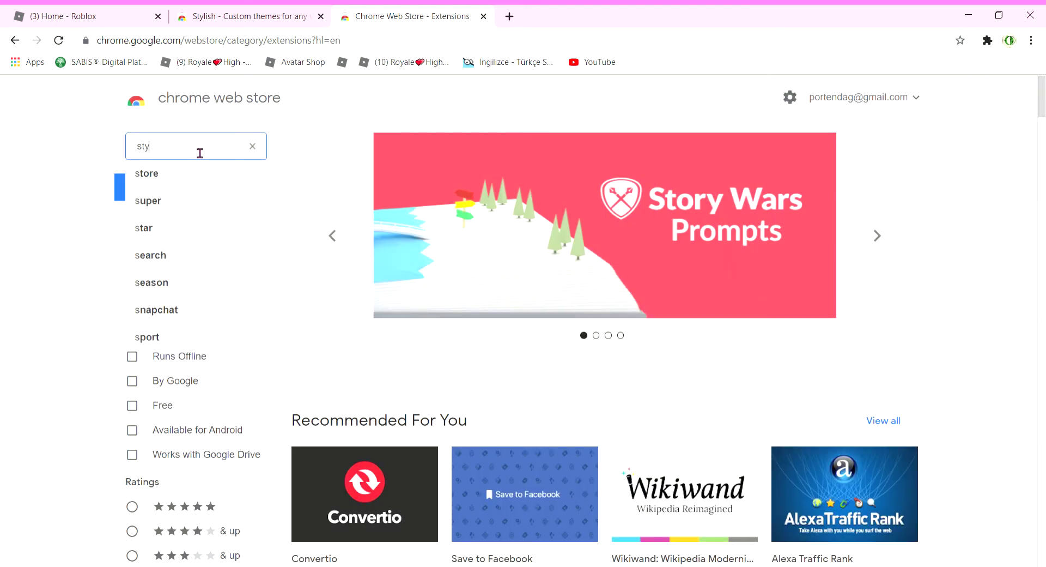
{"action": "left_click", "coordinate": [188, 203]}
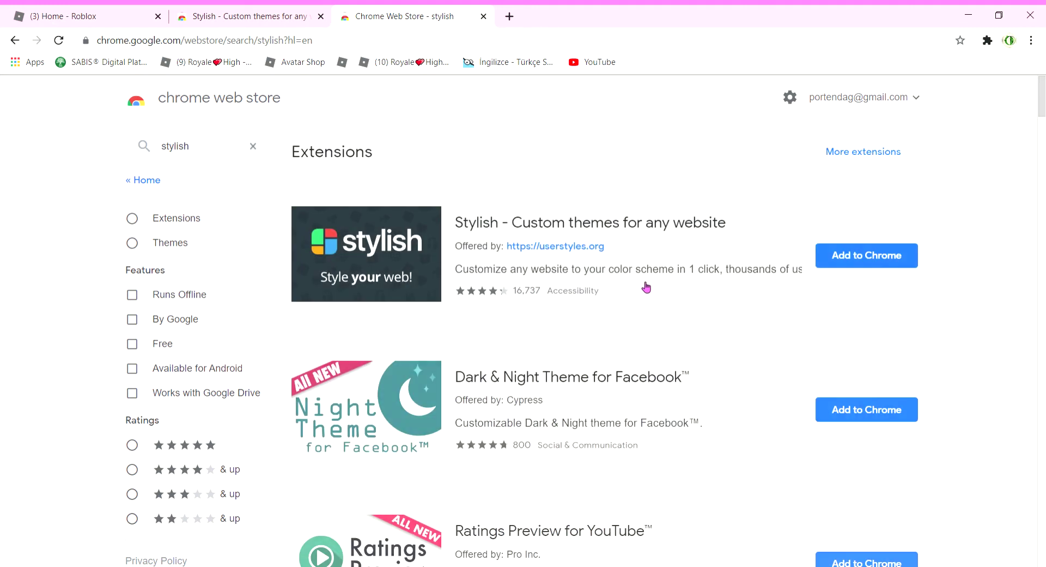
{"action": "left_click", "coordinate": [355, 252]}
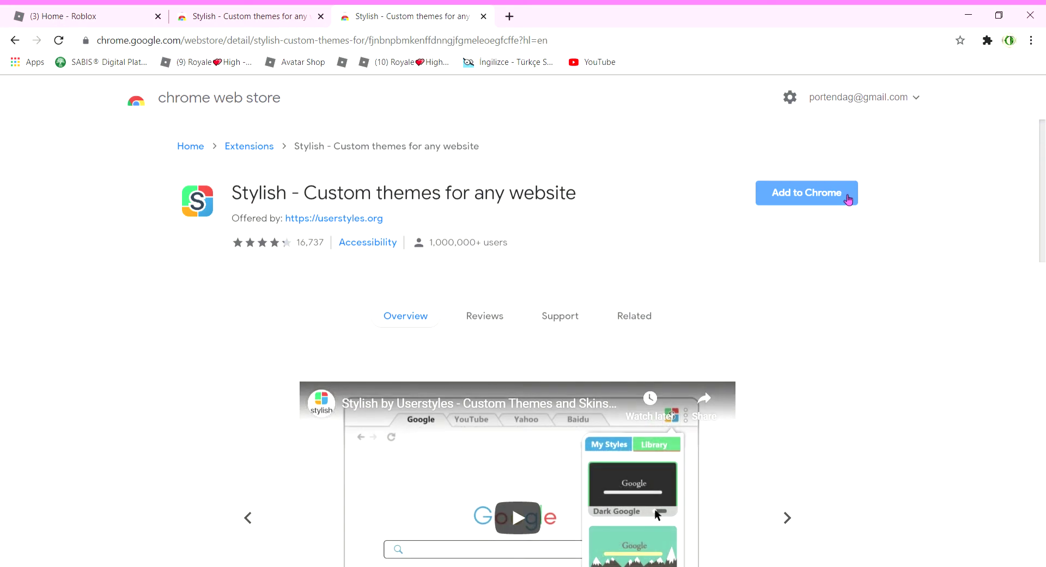
Add Stylish to Chrome and look over its Welcome to Stylish page.
{"action": "left_click", "coordinate": [845, 194]}
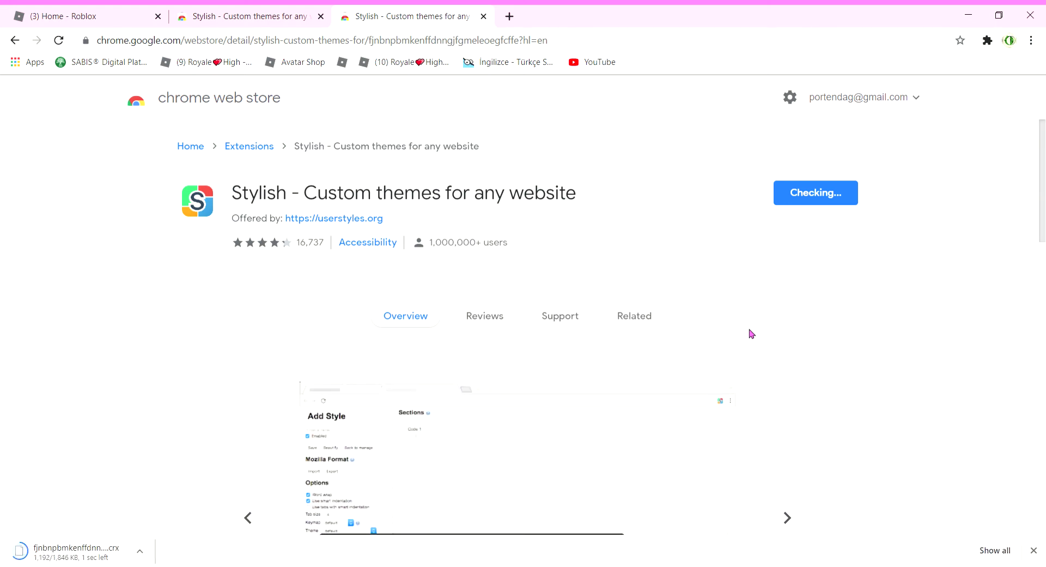
{"action": "scroll", "coordinate": [614, 257], "scroll_direction": "down", "scroll_amount": 5}
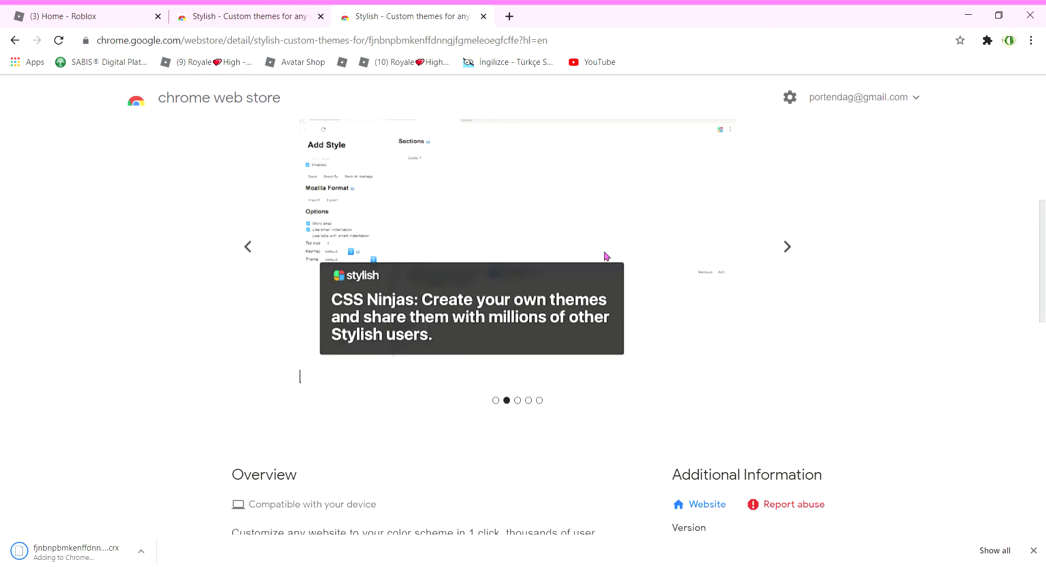
{"action": "scroll", "coordinate": [610, 251], "scroll_direction": "up", "scroll_amount": 5}
{"action": "scroll", "coordinate": [627, 229], "scroll_direction": "down", "scroll_amount": 10}
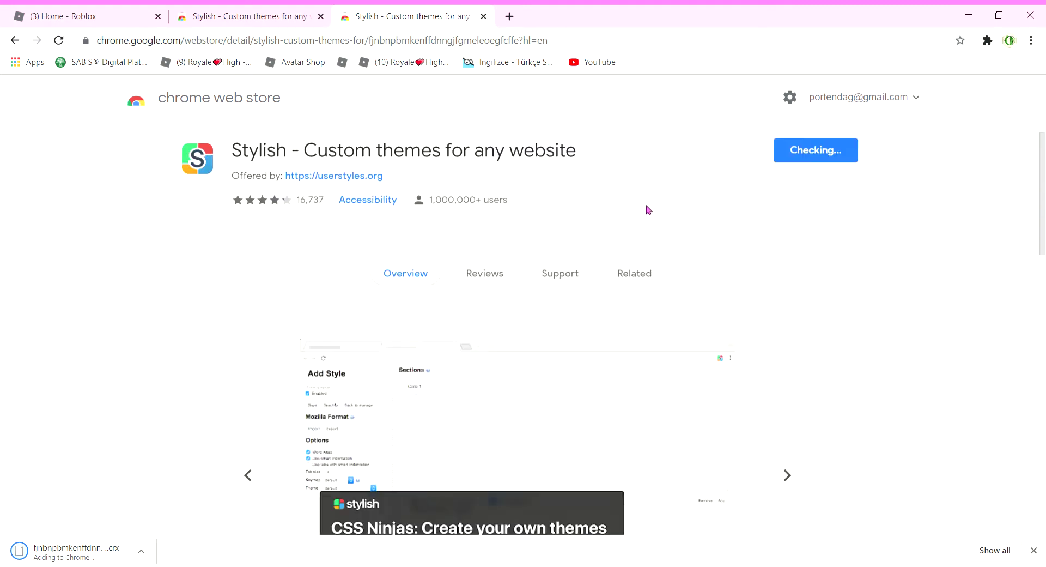
{"action": "scroll", "coordinate": [626, 244], "scroll_direction": "up", "scroll_amount": 10}
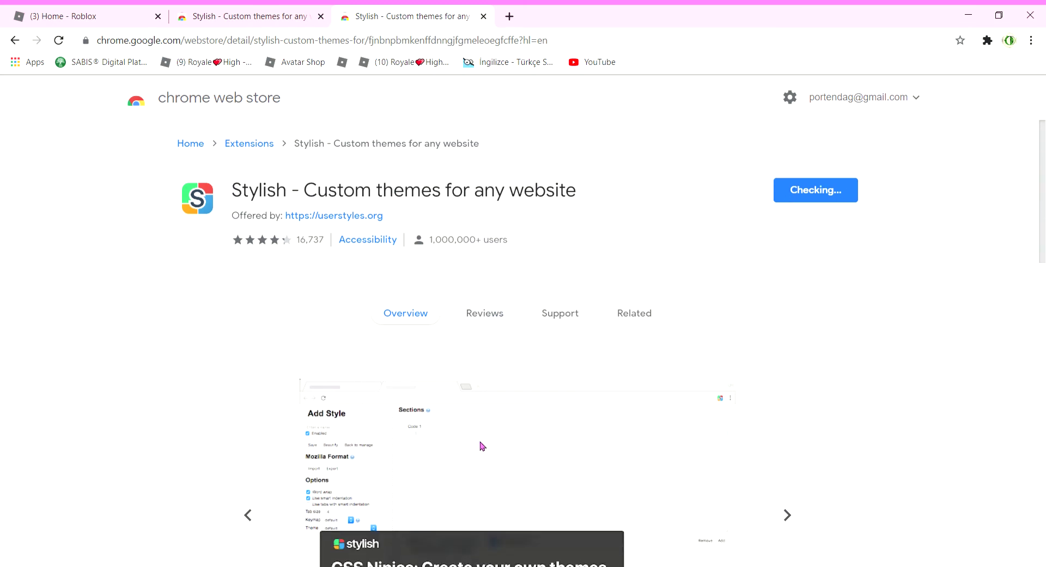
{"action": "scroll", "coordinate": [666, 327], "scroll_direction": "down", "scroll_amount": 5}
{"action": "scroll", "coordinate": [675, 327], "scroll_direction": "up", "scroll_amount": 5}
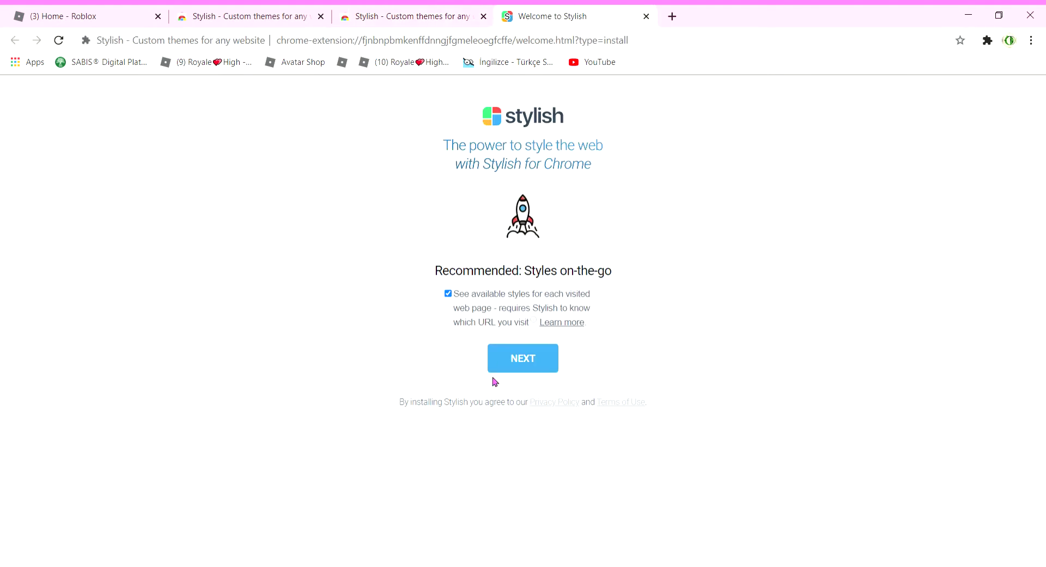
Move past the Stylish welcome step and search styles for 'purple roblox'.
{"action": "left_click", "coordinate": [528, 360]}
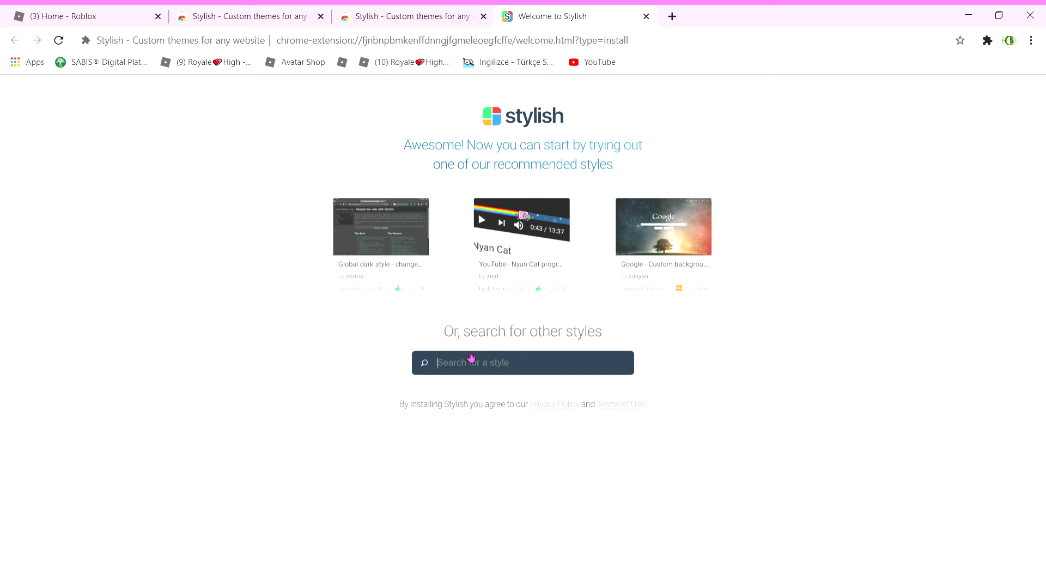
{"action": "type", "text": "purple roblox"}
{"action": "key", "text": "Return"}
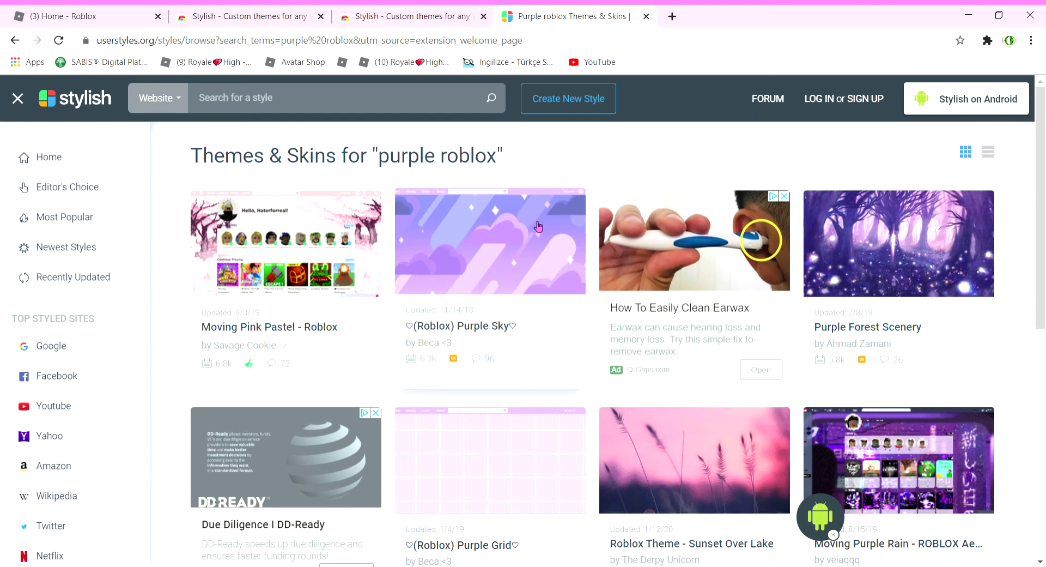
Install the Moving Pink Pastel - Roblox style, dismissing the Android banner, then return to the Roblox tab.
{"action": "left_click", "coordinate": [302, 234]}
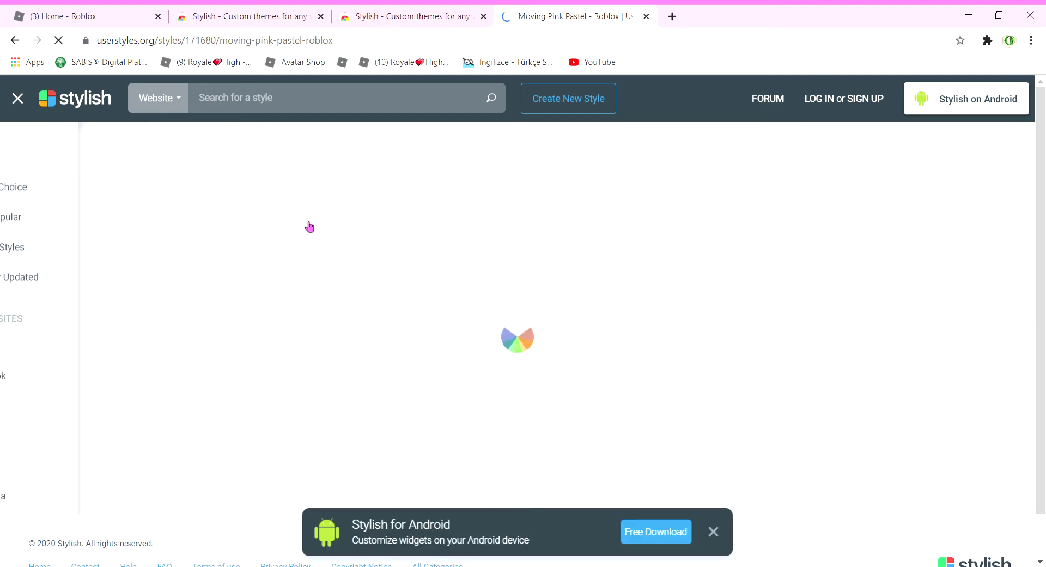
{"action": "left_click", "coordinate": [713, 531]}
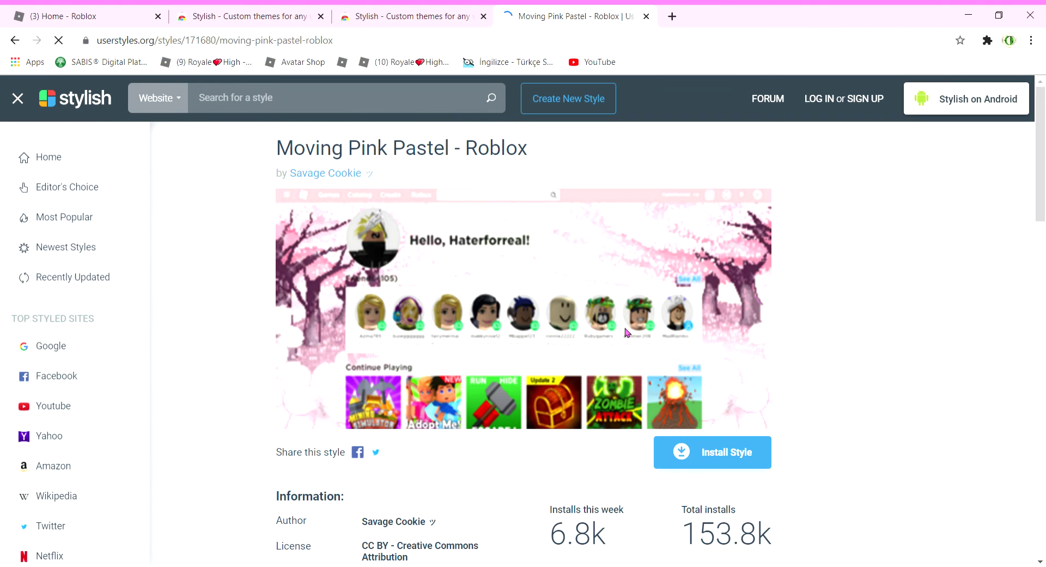
{"action": "scroll", "coordinate": [627, 333], "scroll_direction": "down", "scroll_amount": 3}
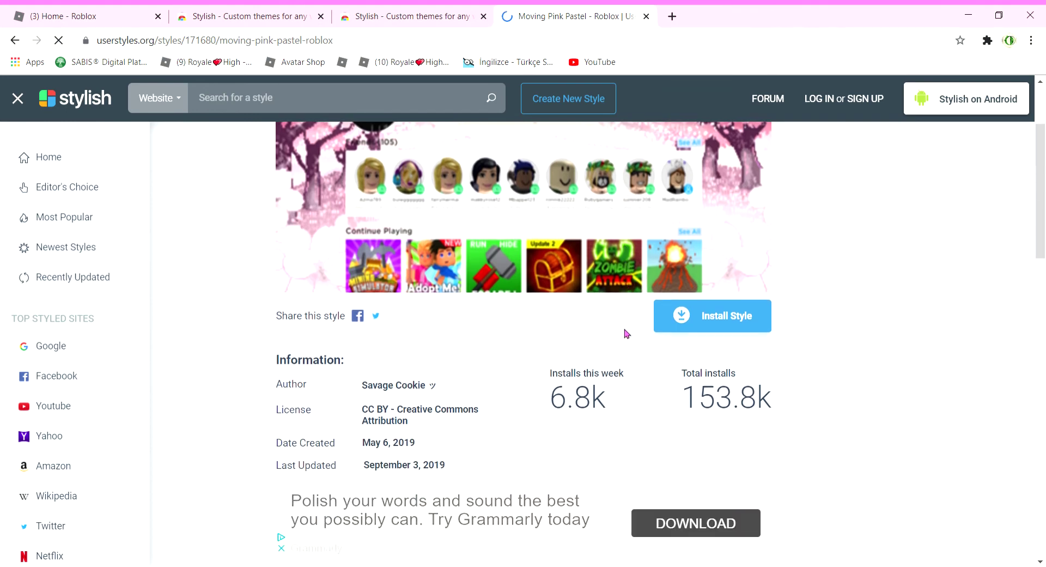
{"action": "left_click", "coordinate": [689, 317]}
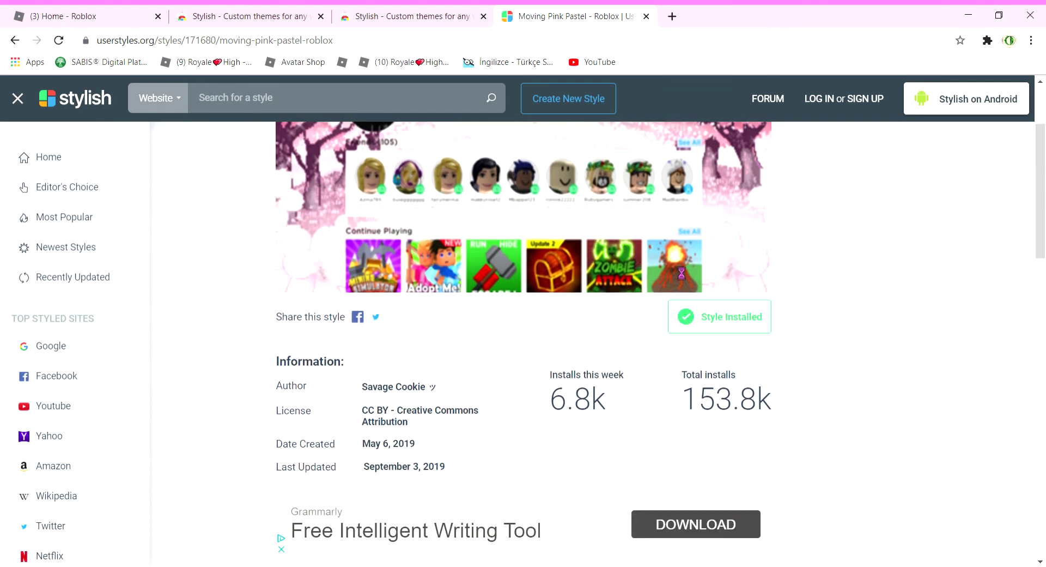
{"action": "left_click", "coordinate": [110, 16]}
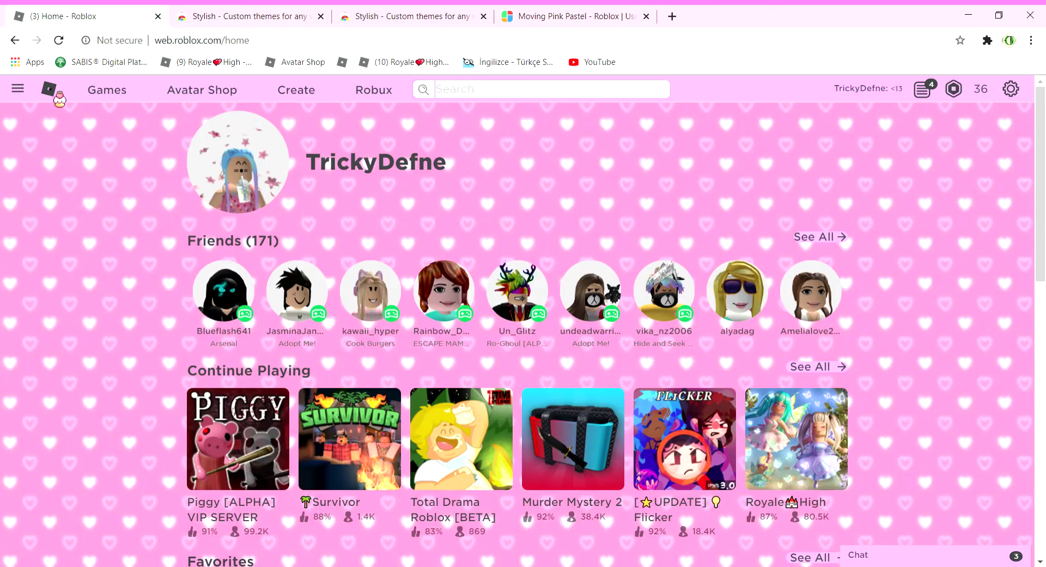
Reload Roblox home to show the cherry-blossom Moving Pink Pastel theme, then return to its style page.
{"action": "key", "text": "F5"}
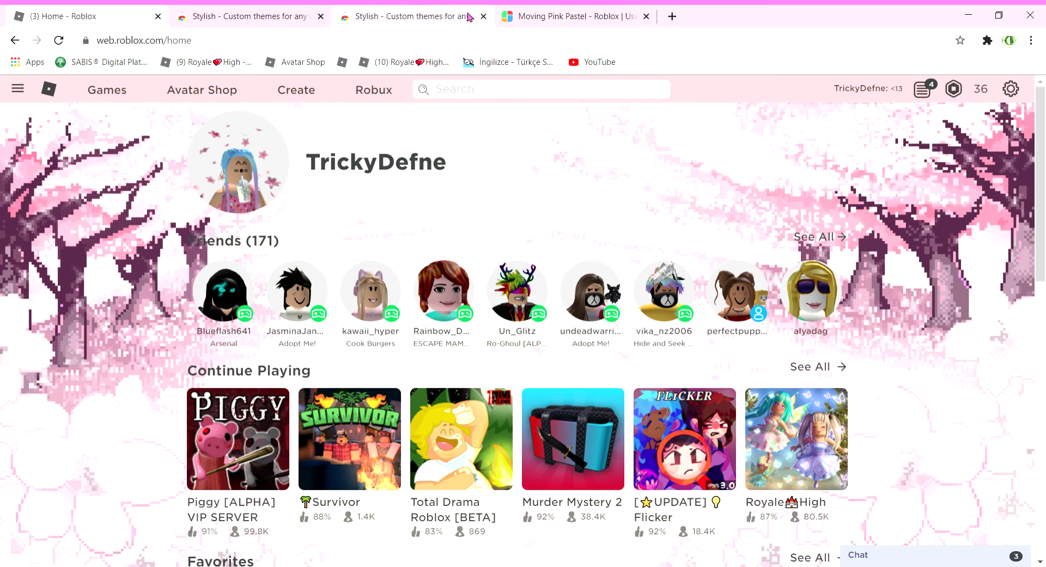
{"action": "left_click", "coordinate": [566, 16]}
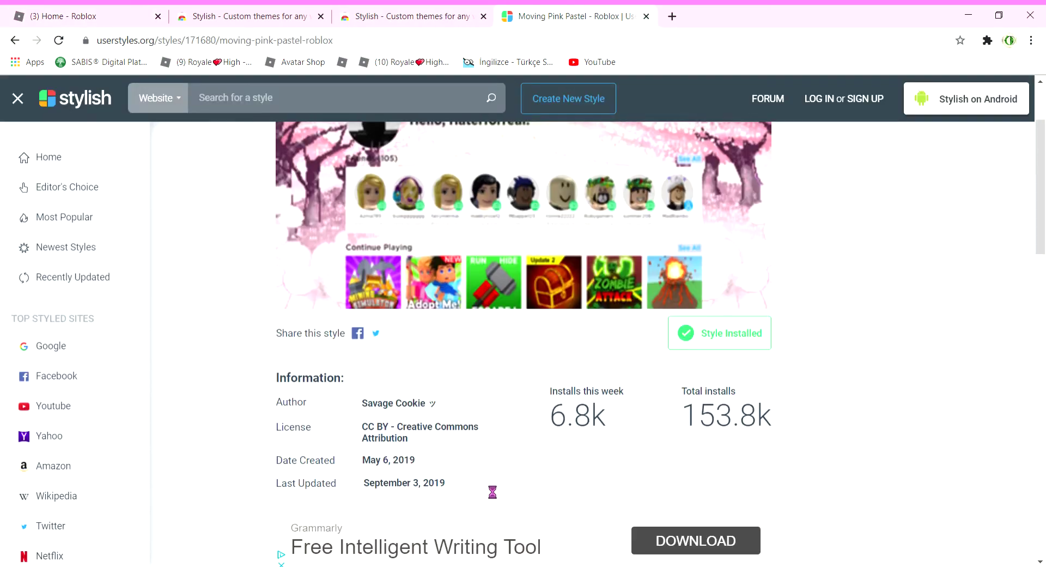
Go back to the Stylish welcome page, advance, and search styles for 'pink roblox'.
{"action": "scroll", "coordinate": [522, 469], "scroll_direction": "down", "scroll_amount": 3}
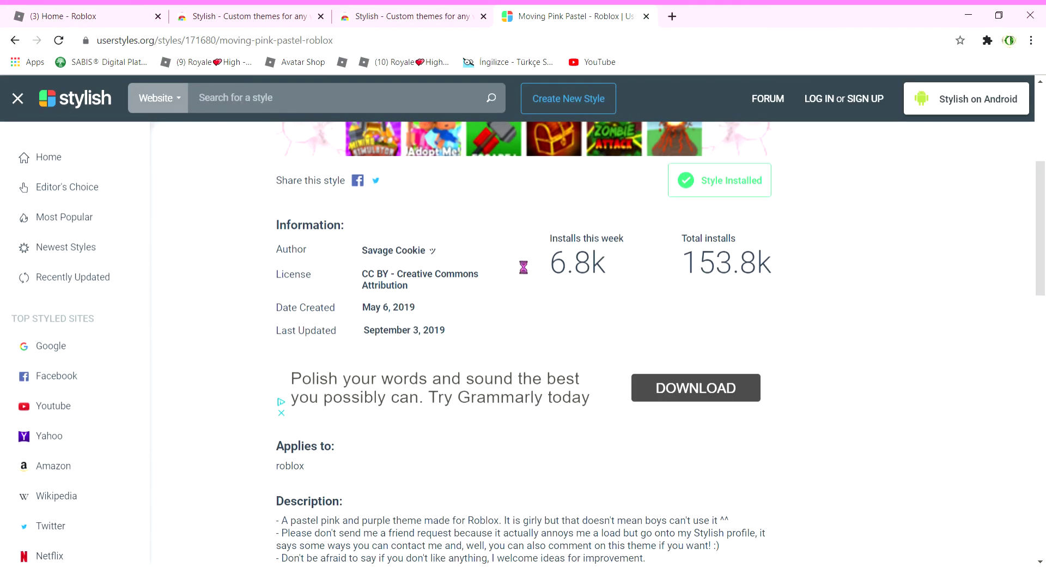
{"action": "left_click", "coordinate": [12, 43]}
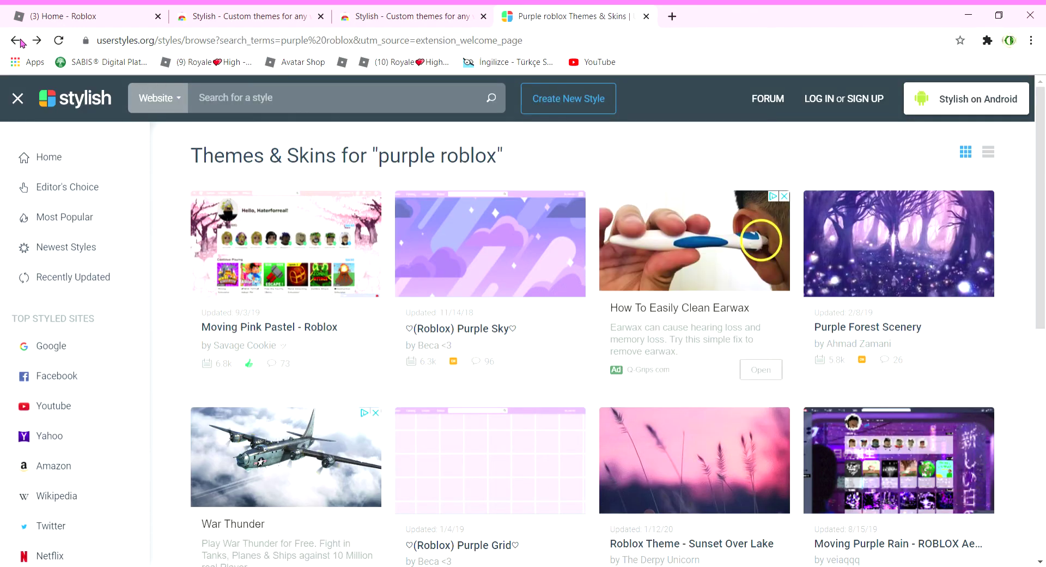
{"action": "left_click", "coordinate": [15, 40]}
{"action": "left_click", "coordinate": [486, 356]}
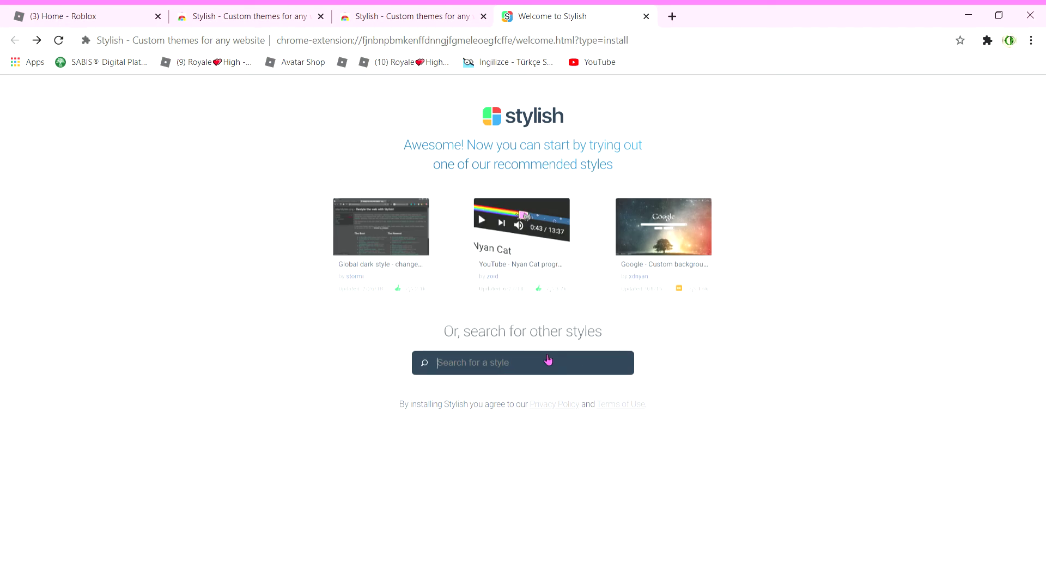
{"action": "type", "text": "p"}
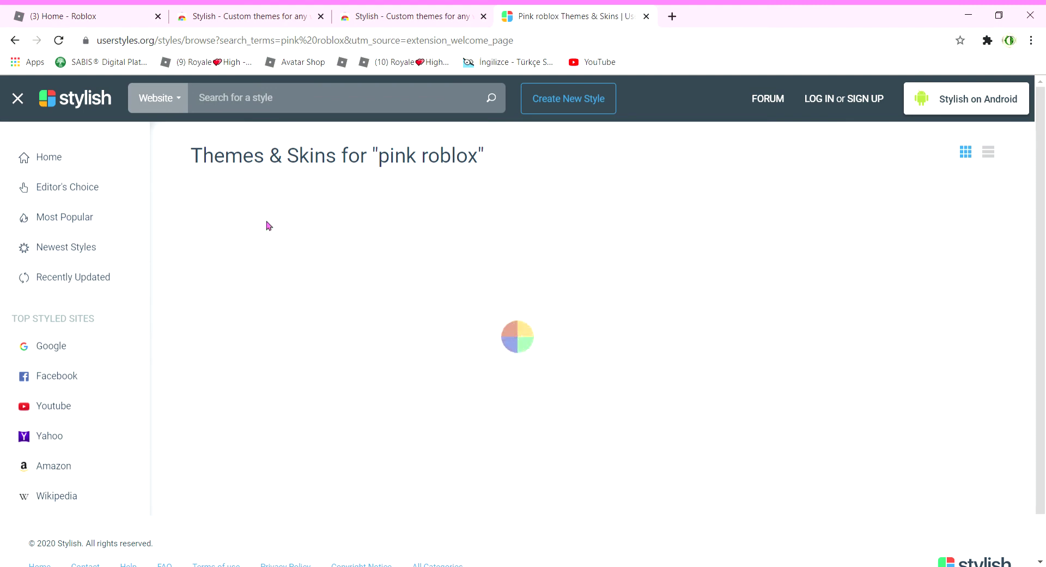
Find the ♡(Roblox) Molang♡ style among the 'pink roblox' results and install it.
{"action": "scroll", "coordinate": [630, 342], "scroll_direction": "down", "scroll_amount": 8}
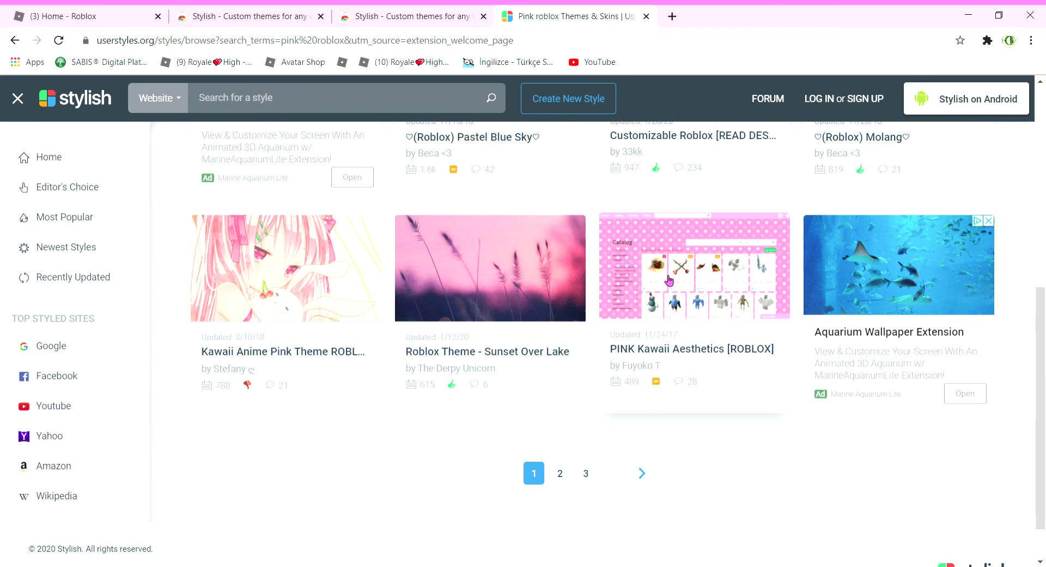
{"action": "scroll", "coordinate": [675, 284], "scroll_direction": "up", "scroll_amount": 4}
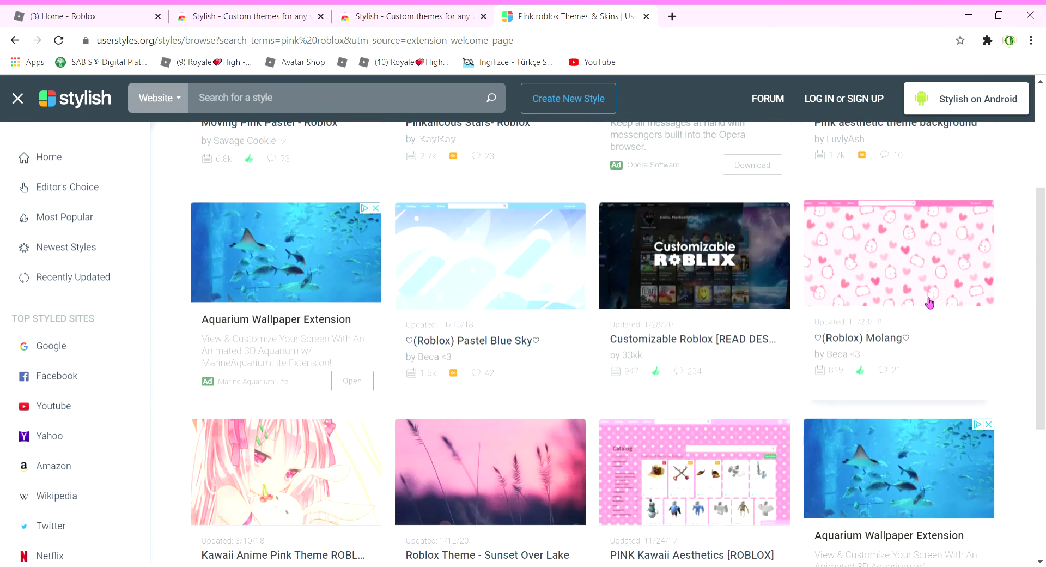
{"action": "scroll", "coordinate": [926, 272], "scroll_direction": "down", "scroll_amount": 3}
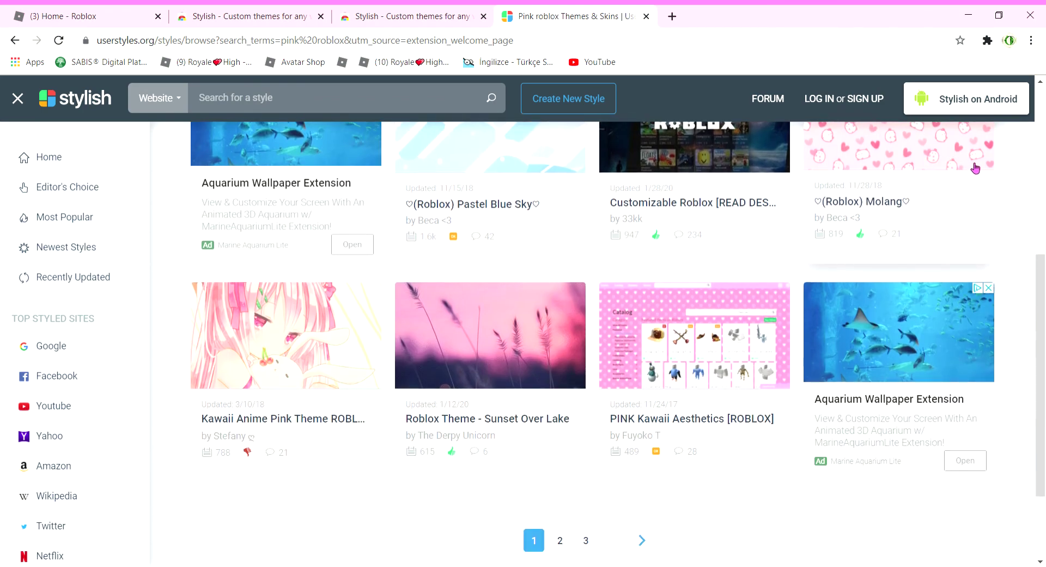
{"action": "scroll", "coordinate": [981, 196], "scroll_direction": "up", "scroll_amount": 6}
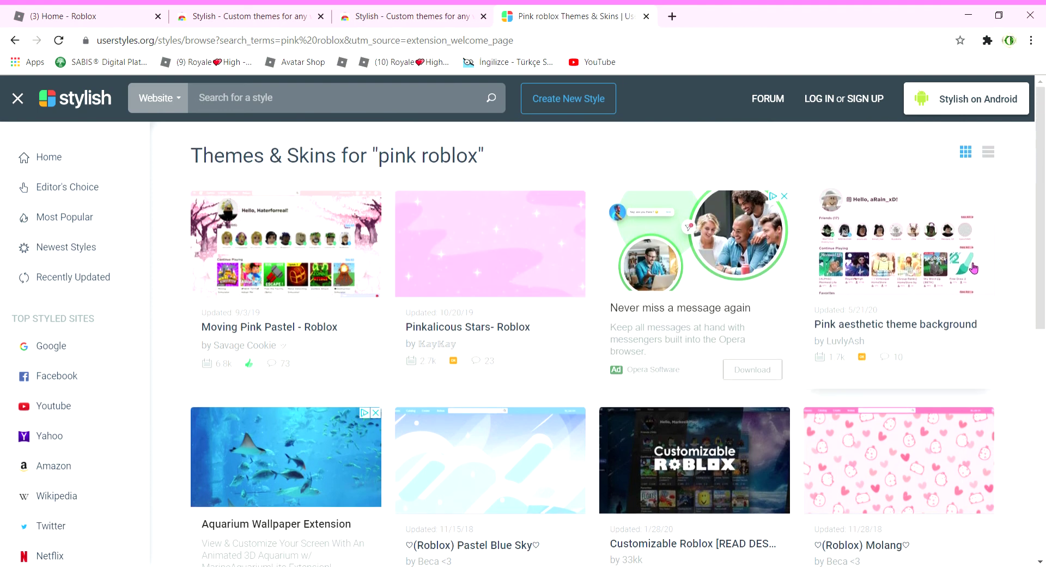
{"action": "scroll", "coordinate": [899, 387], "scroll_direction": "down", "scroll_amount": 1}
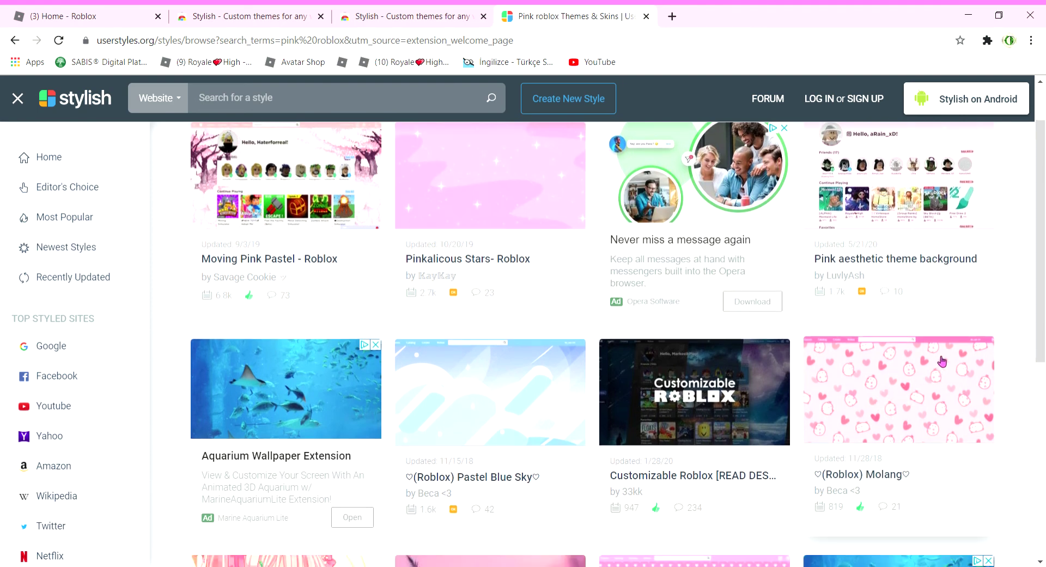
{"action": "left_click", "coordinate": [934, 393]}
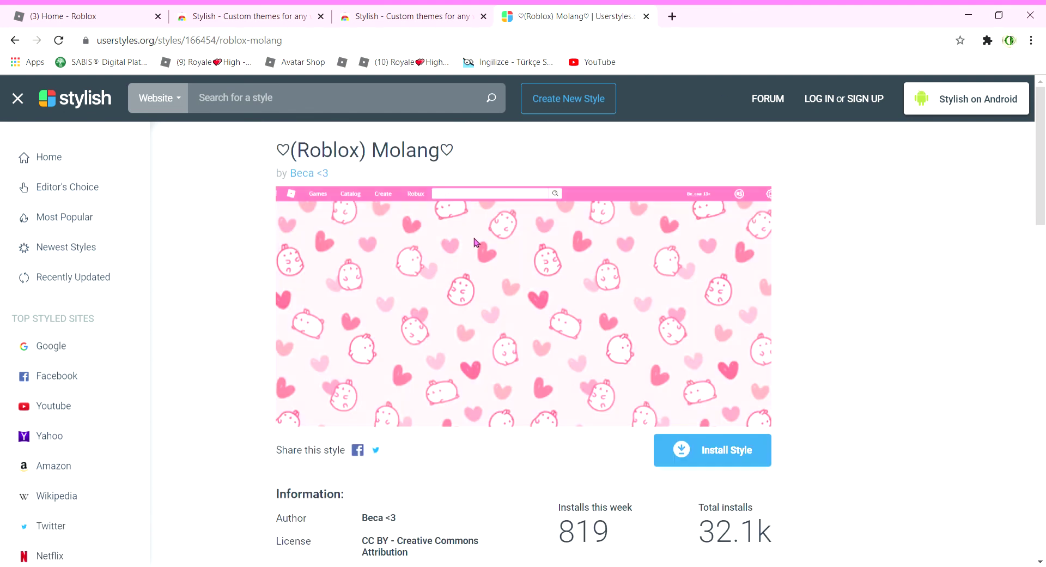
{"action": "scroll", "coordinate": [574, 336], "scroll_direction": "down", "scroll_amount": 1}
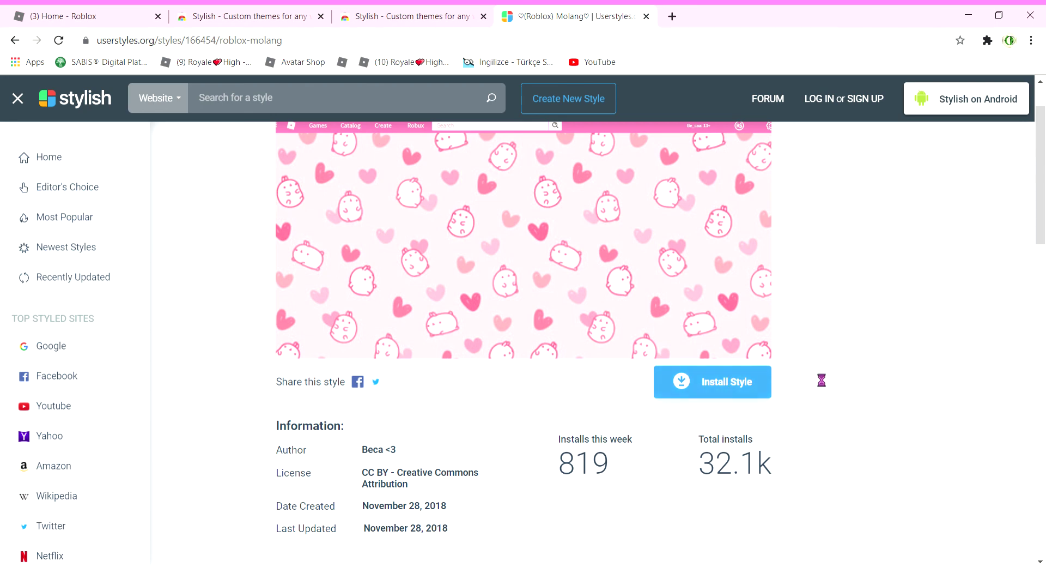
{"action": "left_click", "coordinate": [727, 386]}
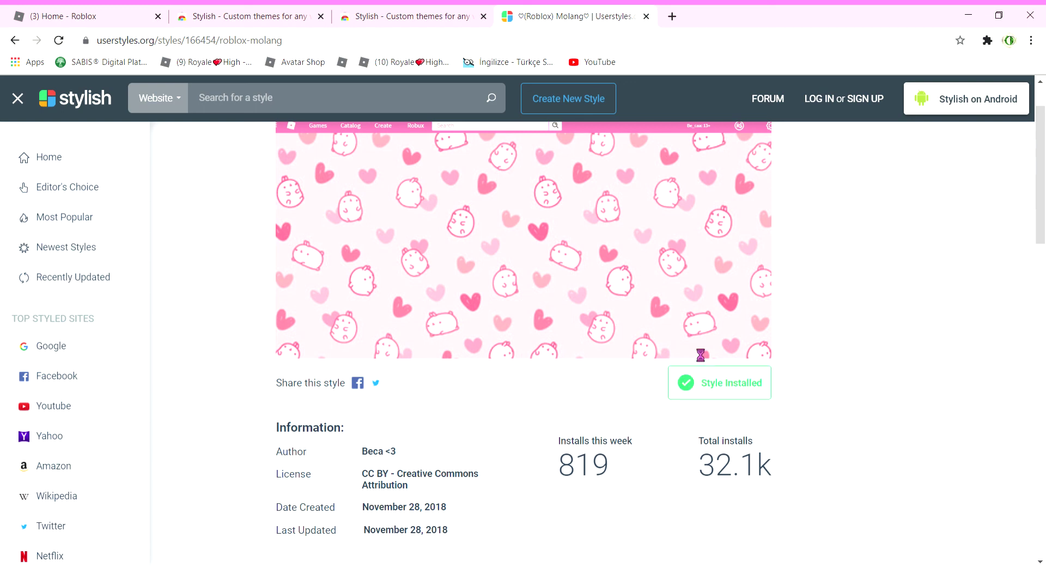
Switch to the Roblox home tab to see its pink Molang bunnies-and-hearts background.
{"action": "left_click", "coordinate": [41, 10]}
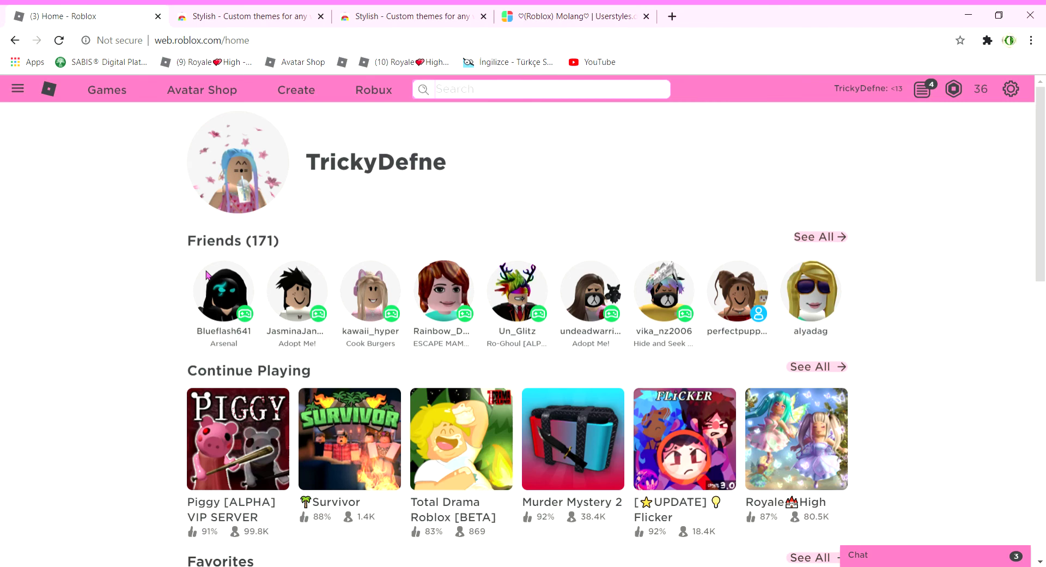
{"action": "mouse_move", "coordinate": [441, 252]}
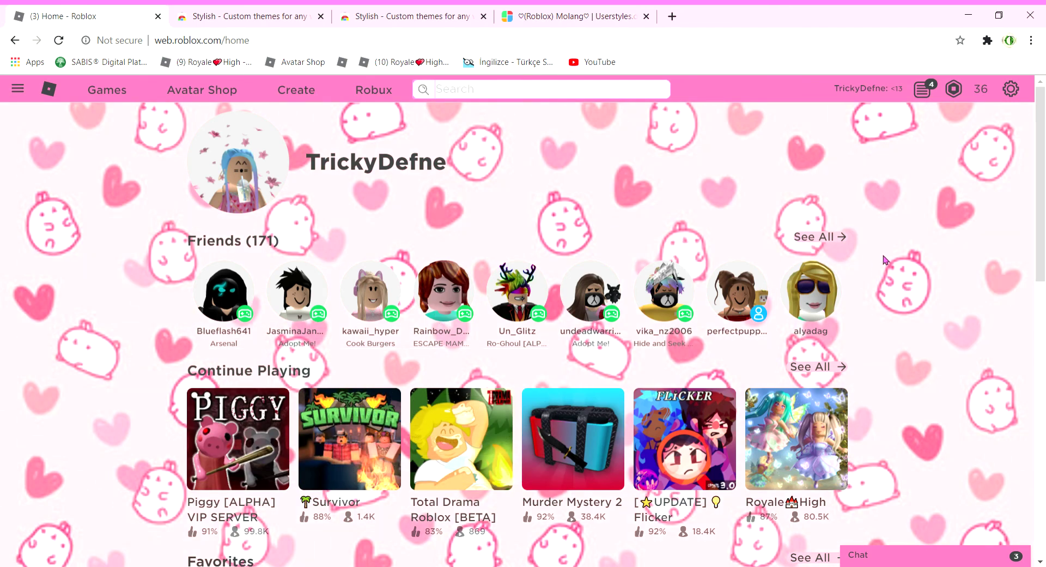